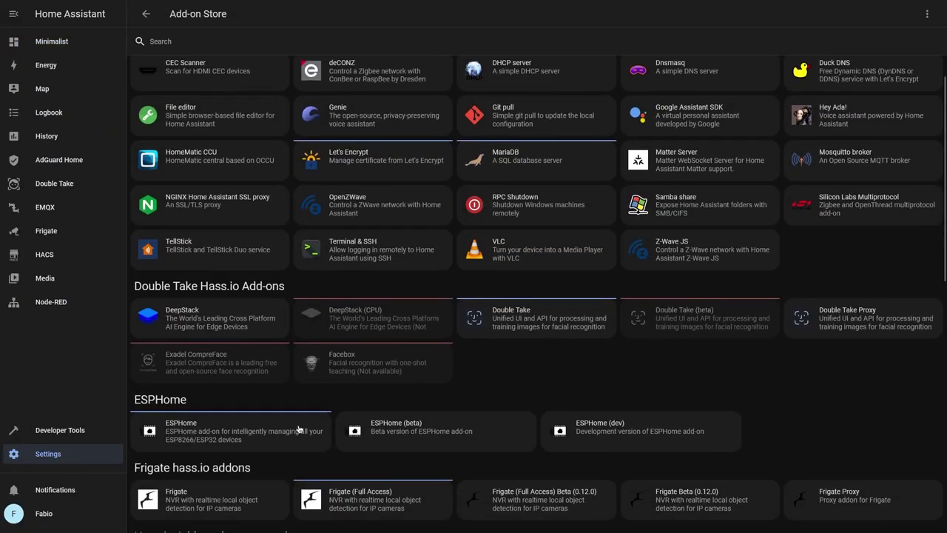
- In ESPHome, create an ESP32 device configuration named esp-cam with network name wifi, and skip its installation
{"action": "left_click", "coordinate": [289, 427]}
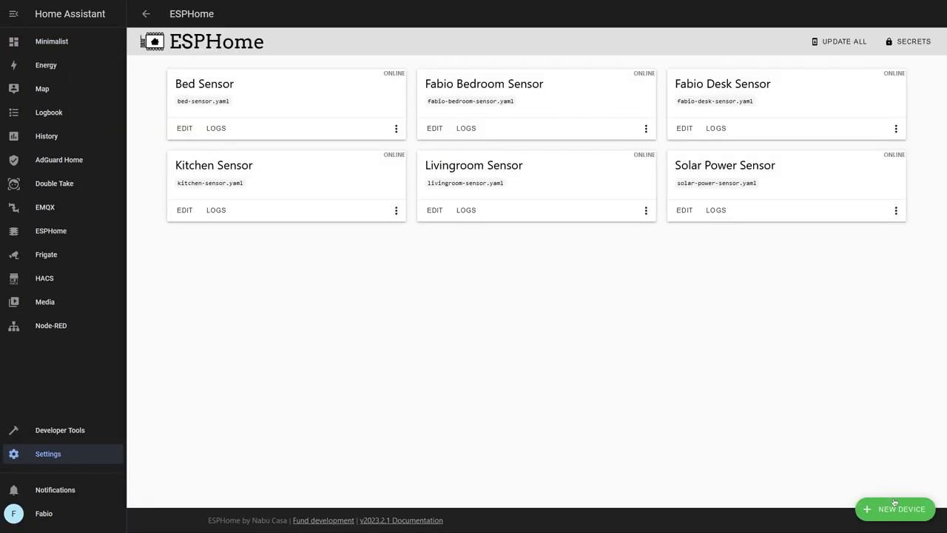
{"action": "left_click", "coordinate": [895, 509]}
{"action": "left_click", "coordinate": [603, 388]}
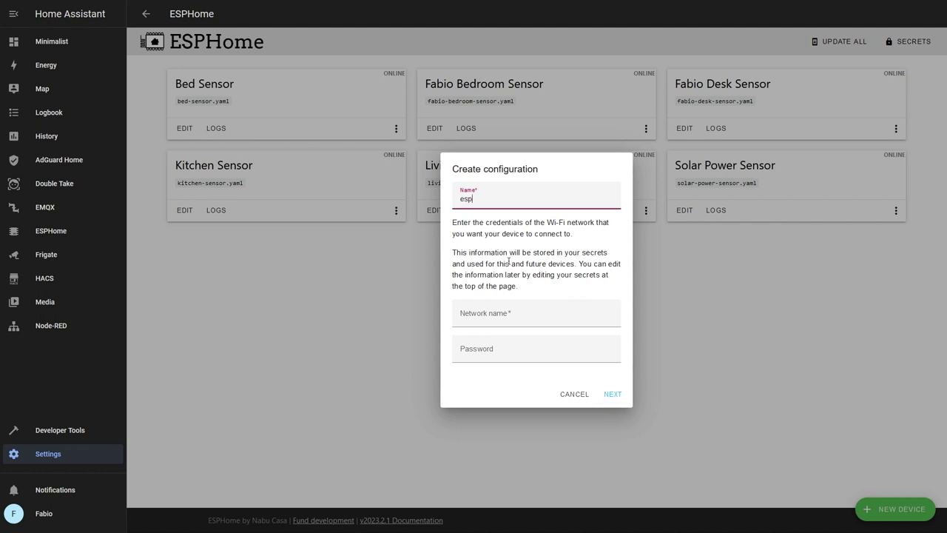
{"action": "key", "text": "Tab"}
{"action": "type", "text": "wif"}
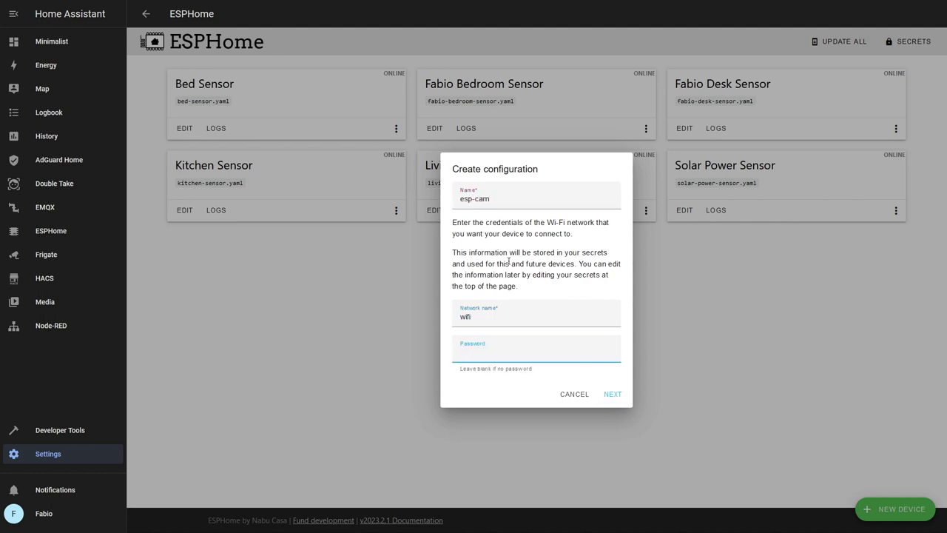
{"action": "key", "text": "Return"}
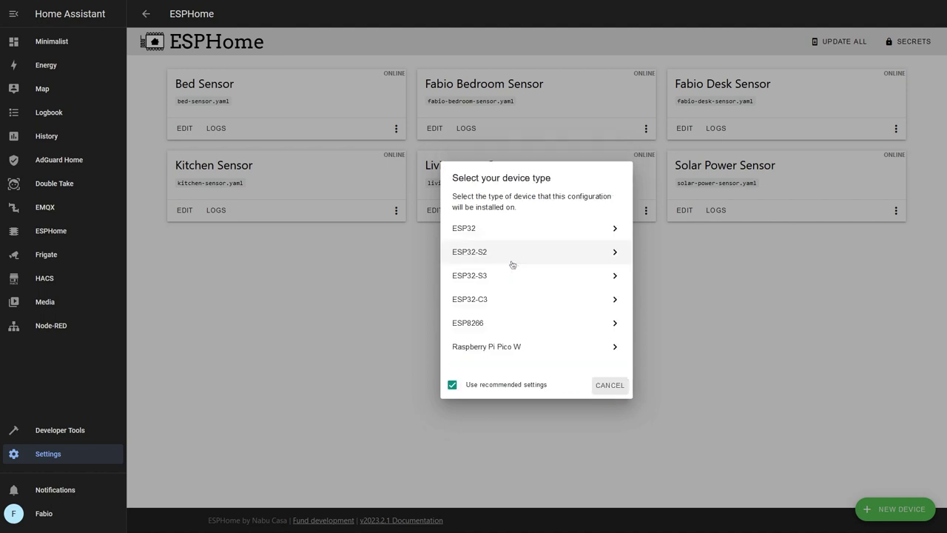
{"action": "left_click", "coordinate": [525, 235]}
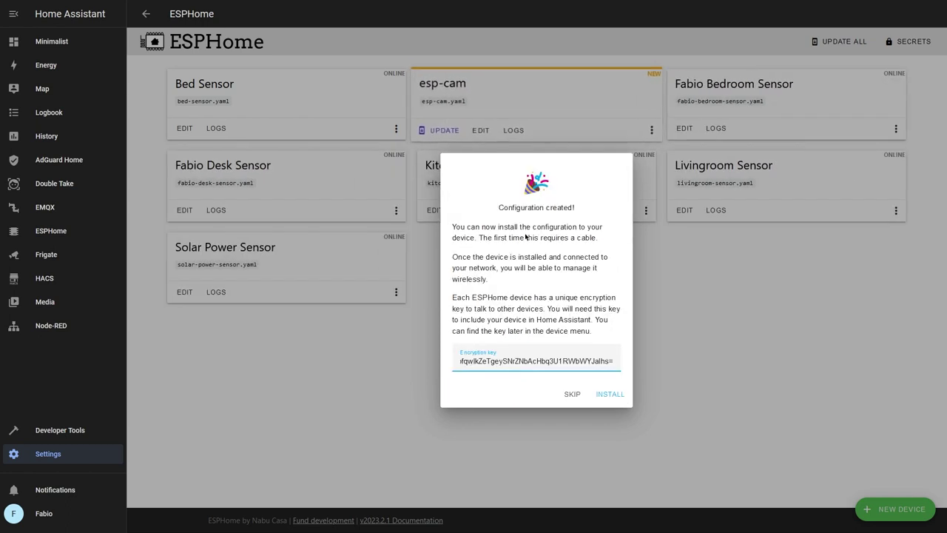
{"action": "left_click", "coordinate": [572, 394]}
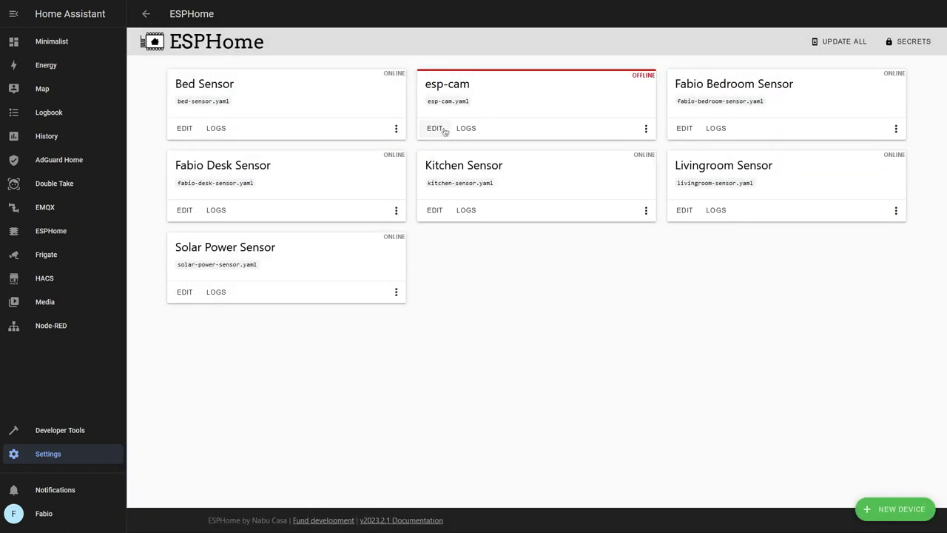
- Copy the esp32_camera, esp32_camera_web_server and switch sections from GitHub's esphome.yml and paste them at the end of esp-cam.yaml
{"action": "left_click", "coordinate": [435, 129]}
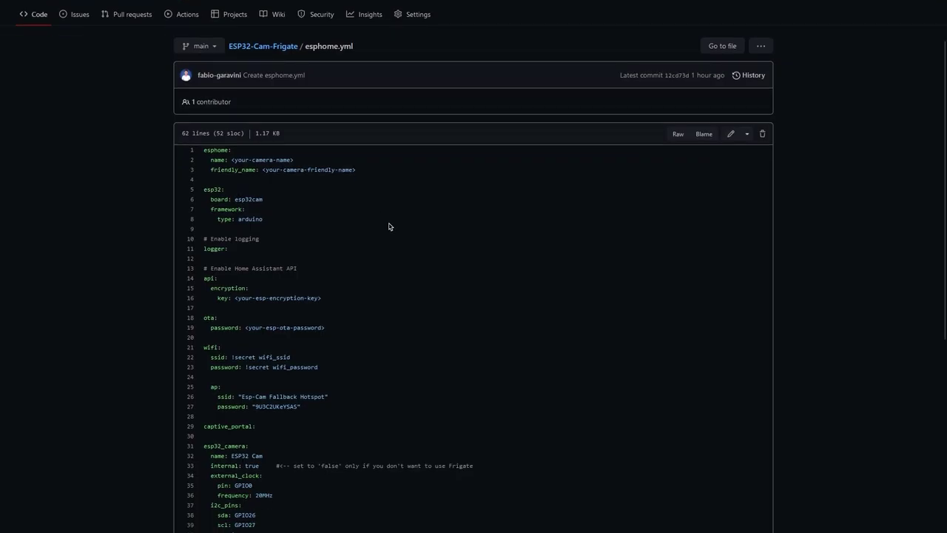
{"action": "scroll", "coordinate": [490, 232], "scroll_direction": "down", "scroll_amount": 5}
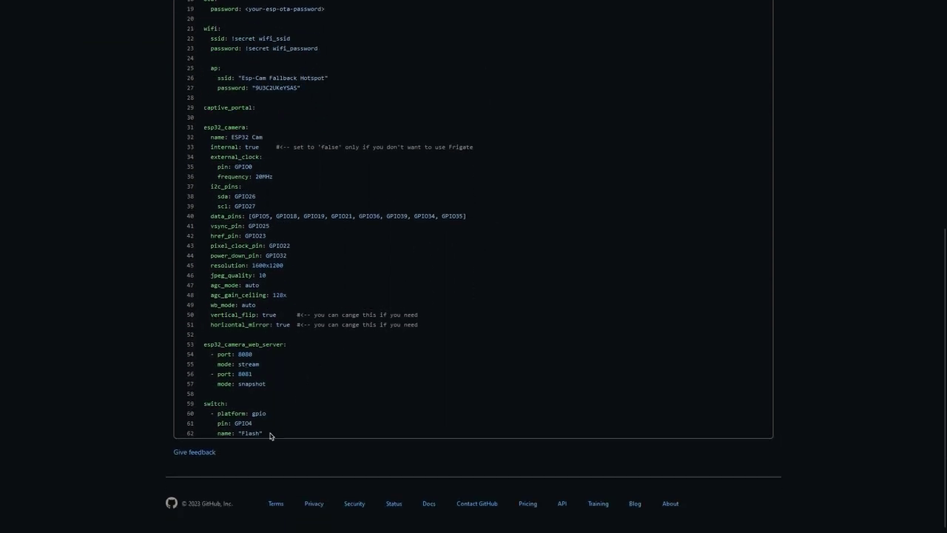
{"action": "left_click_drag", "start_coordinate": [270, 436], "coordinate": [202, 131]}
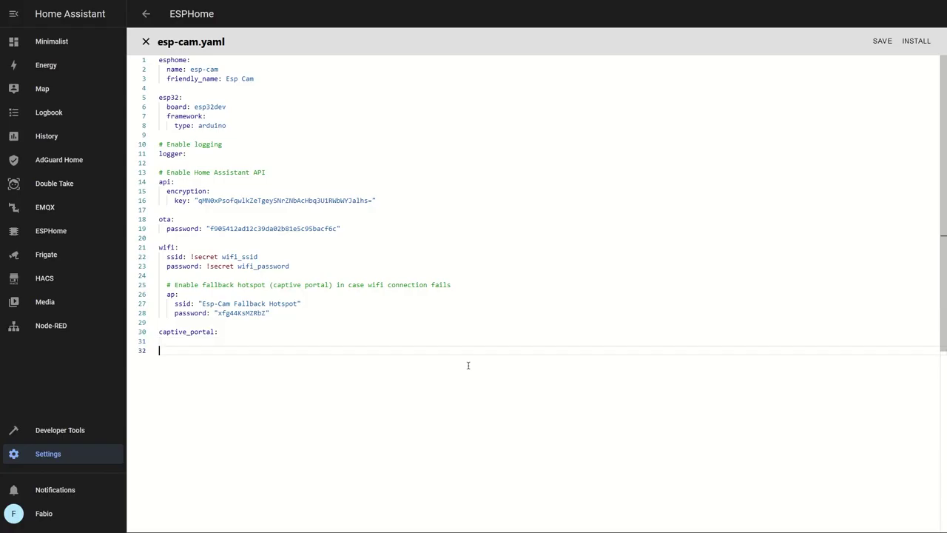
{"action": "key", "text": "ctrl+v"}
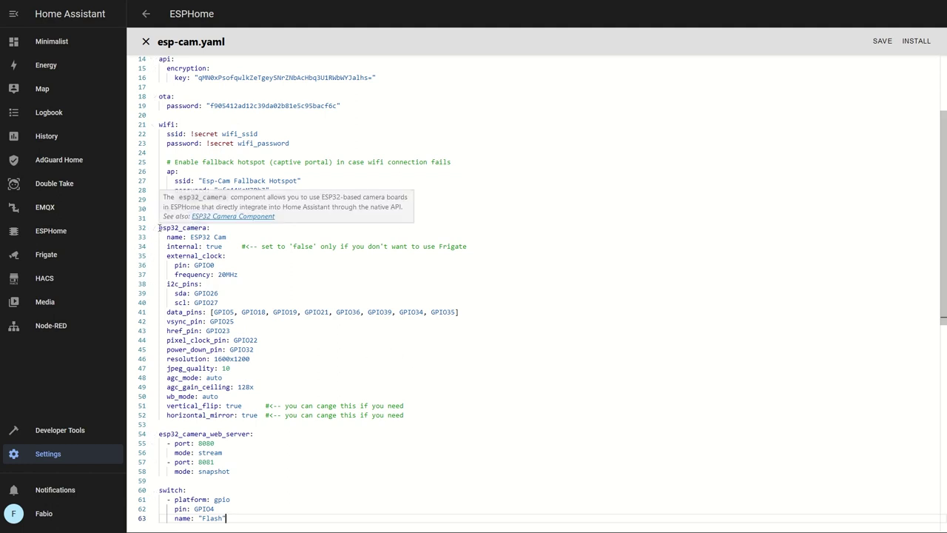
{"action": "left_click_drag", "start_coordinate": [159, 227], "coordinate": [336, 514]}
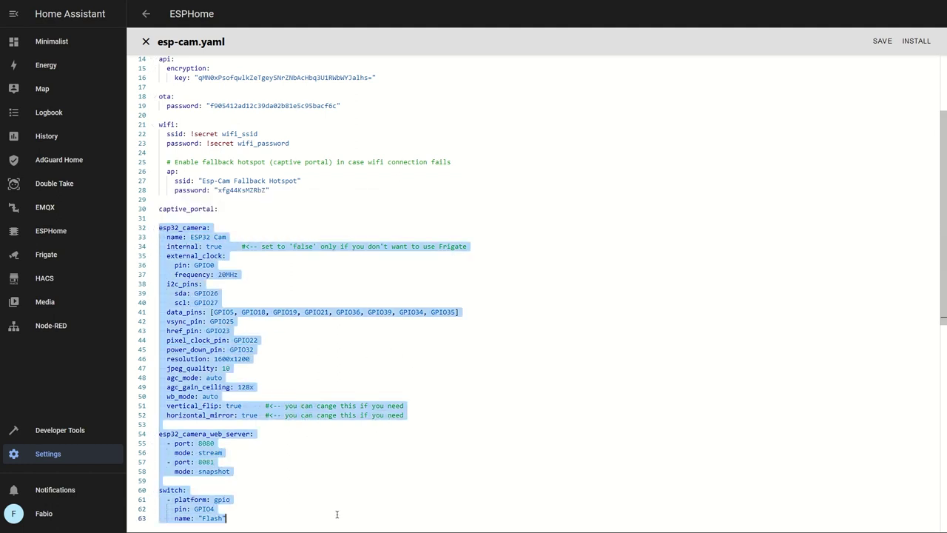
{"action": "left_click", "coordinate": [459, 377]}
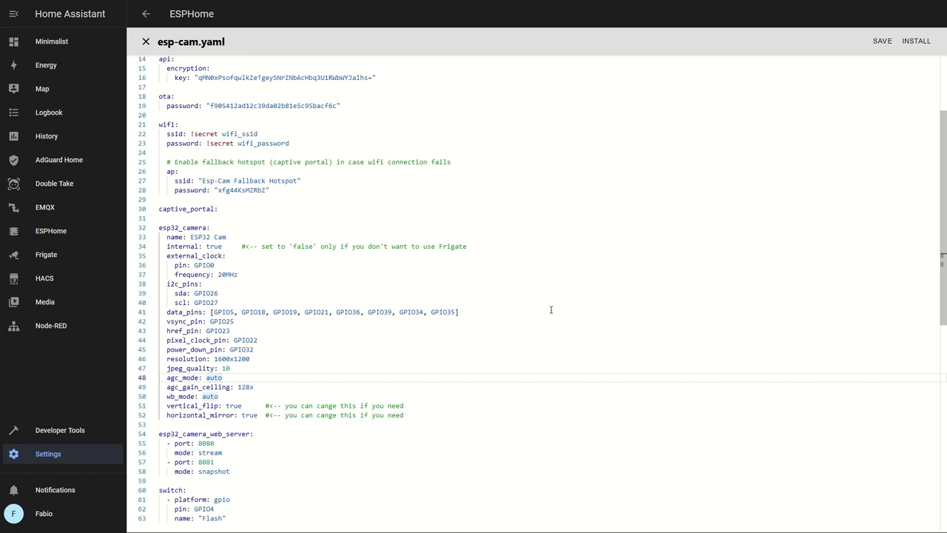
- Compile esp-cam.yaml for manual installation and download the resulting firmware file
{"action": "left_click", "coordinate": [915, 41]}
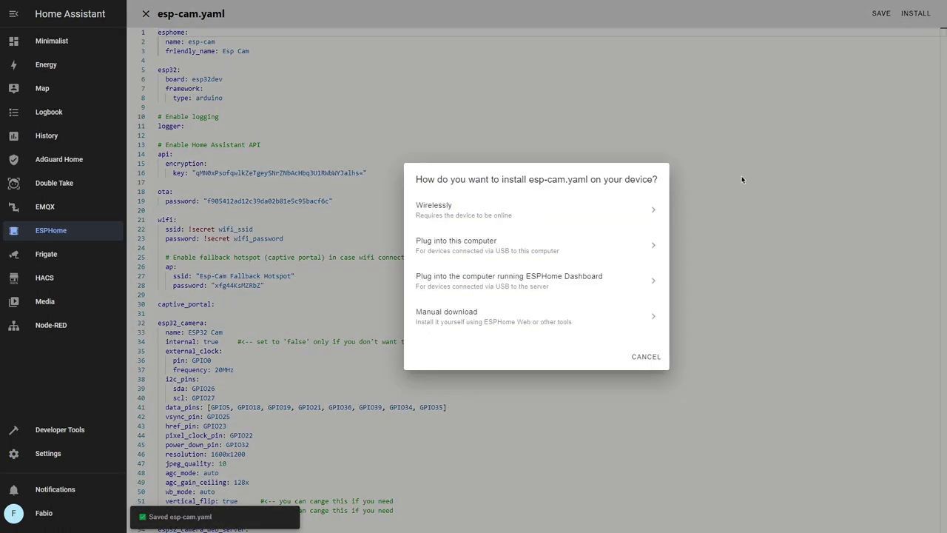
{"action": "left_click", "coordinate": [581, 315]}
{"action": "left_click", "coordinate": [563, 251]}
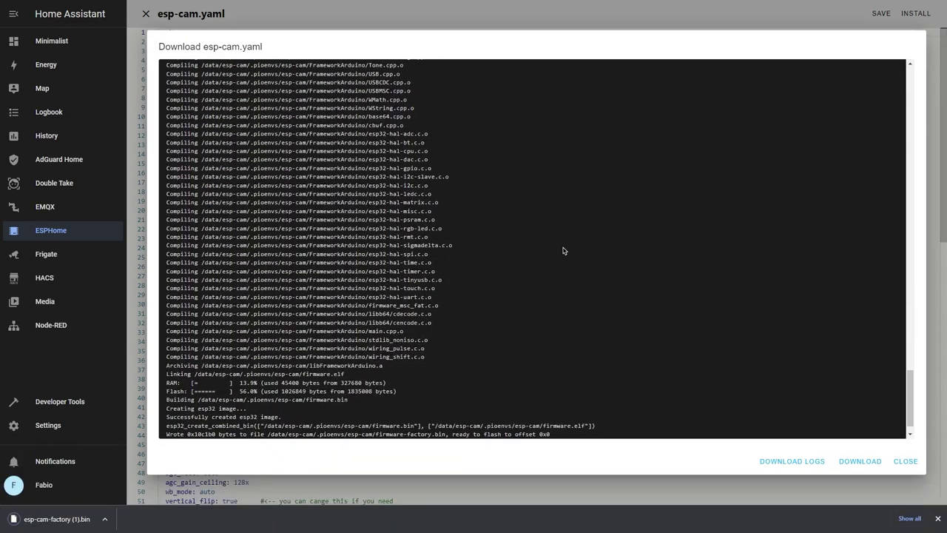
{"action": "left_click", "coordinate": [905, 461]}
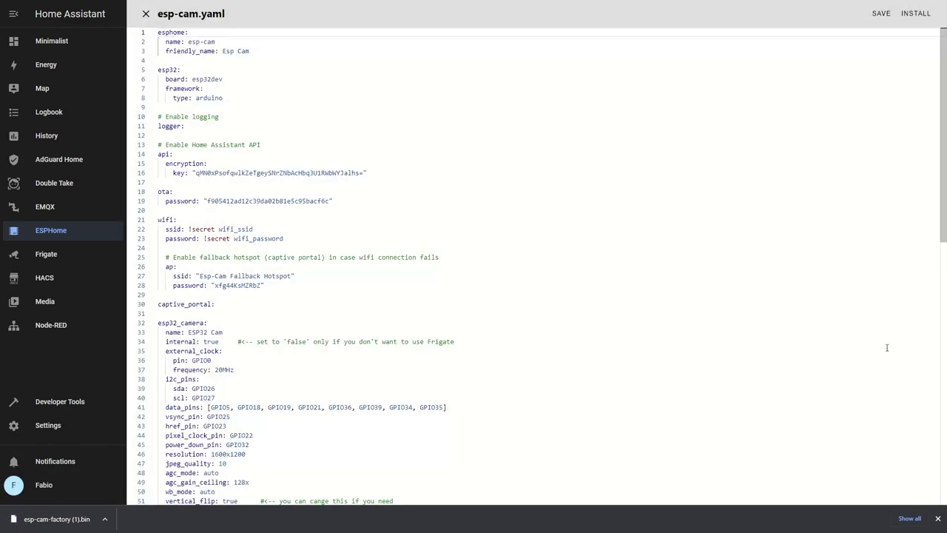
- Open ESPHome Web from the manual download option and connect to the board on USB Serial (COM6)
{"action": "left_click", "coordinate": [915, 13]}
{"action": "left_click", "coordinate": [464, 314]}
{"action": "left_click", "coordinate": [481, 309]}
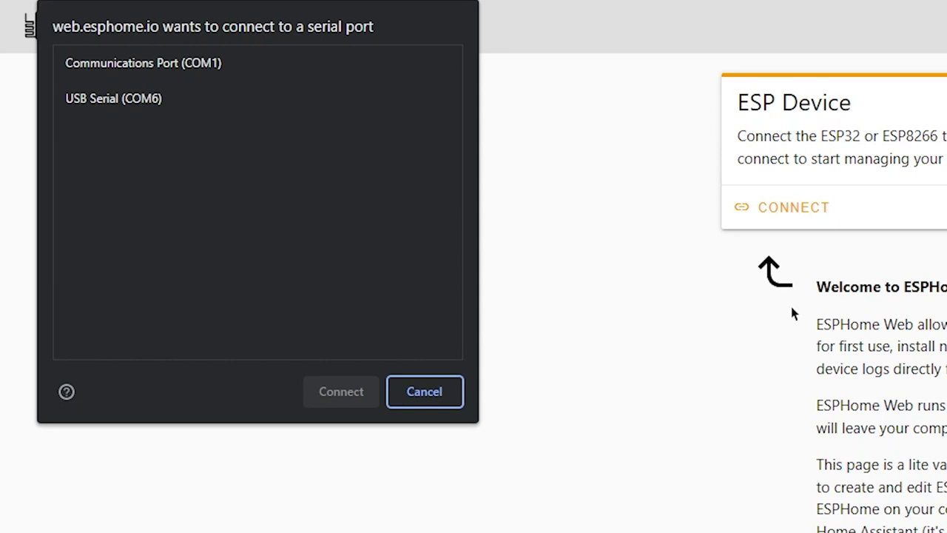
{"action": "left_click", "coordinate": [166, 111]}
{"action": "left_click", "coordinate": [326, 391]}
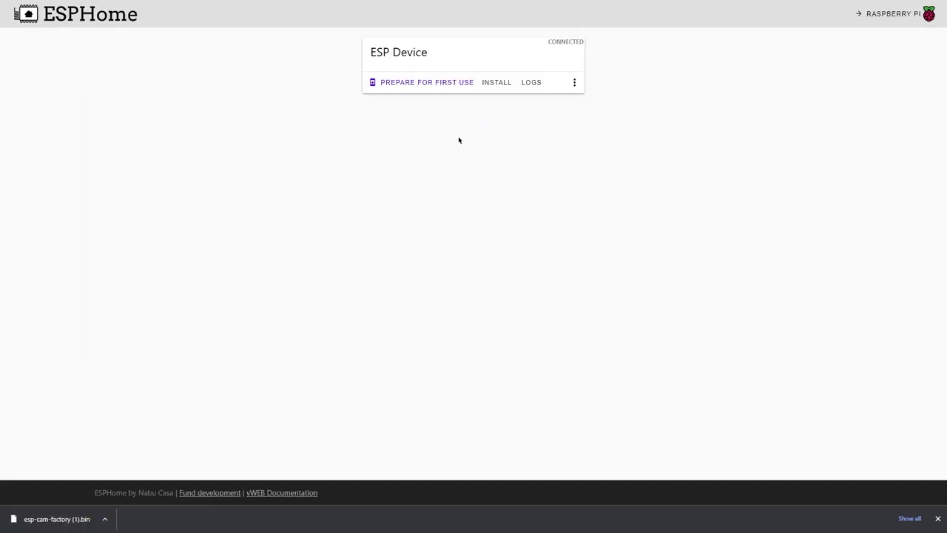
- Install the downloaded esp-cam-factory.bin firmware on the connected ESP device
{"action": "left_click", "coordinate": [492, 85]}
{"action": "left_click", "coordinate": [396, 216]}
{"action": "left_click", "coordinate": [148, 92]}
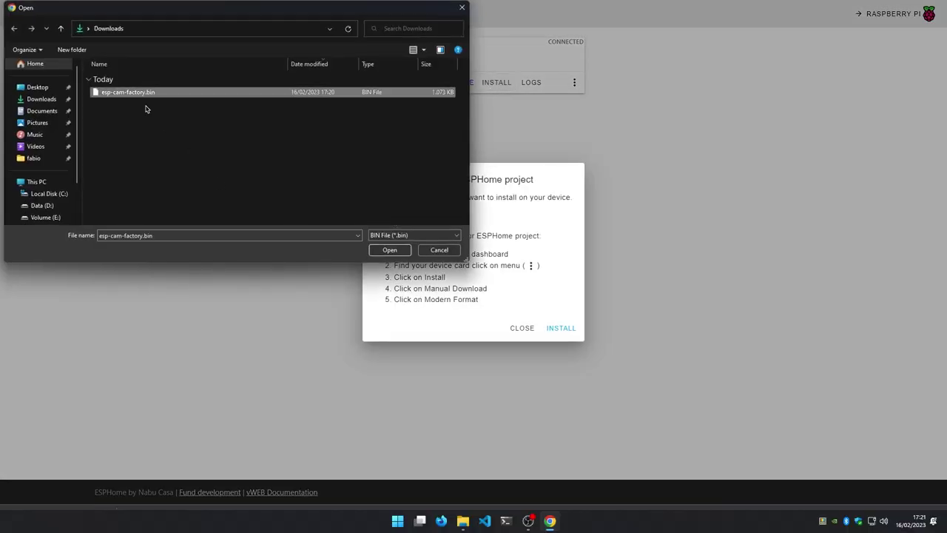
{"action": "left_click", "coordinate": [389, 250]}
{"action": "left_click", "coordinate": [555, 326]}
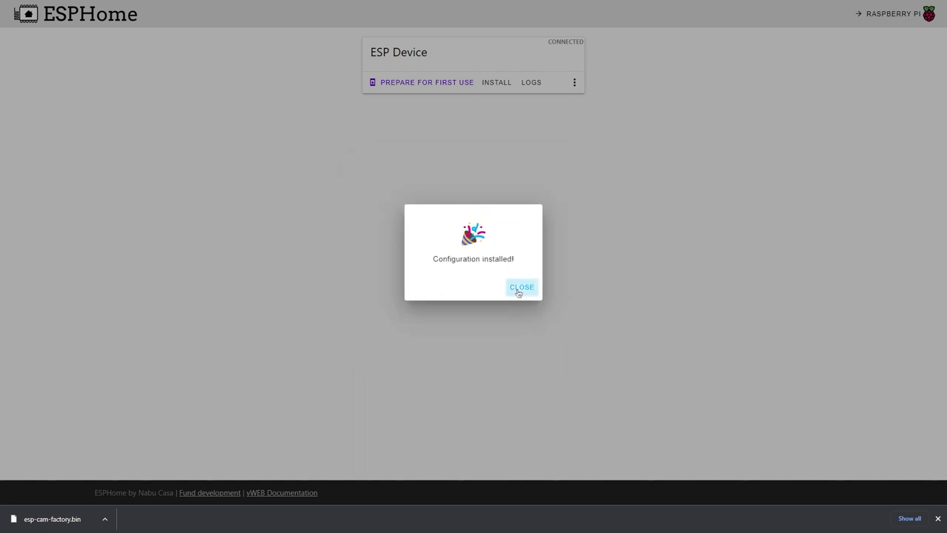
{"action": "left_click", "coordinate": [519, 288]}
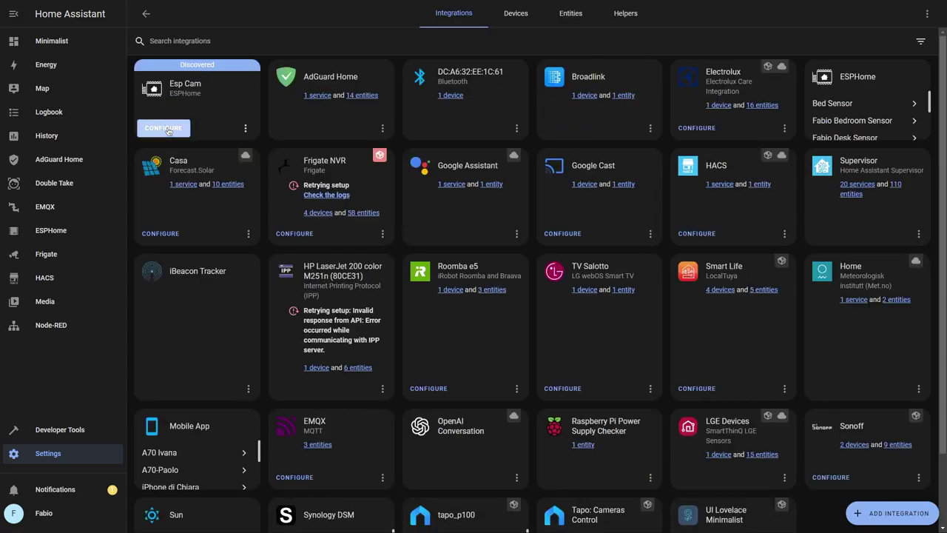
- Add the discovered Esp Cam ESPHome node to Home Assistant and finish its setup
{"action": "left_click", "coordinate": [165, 128]}
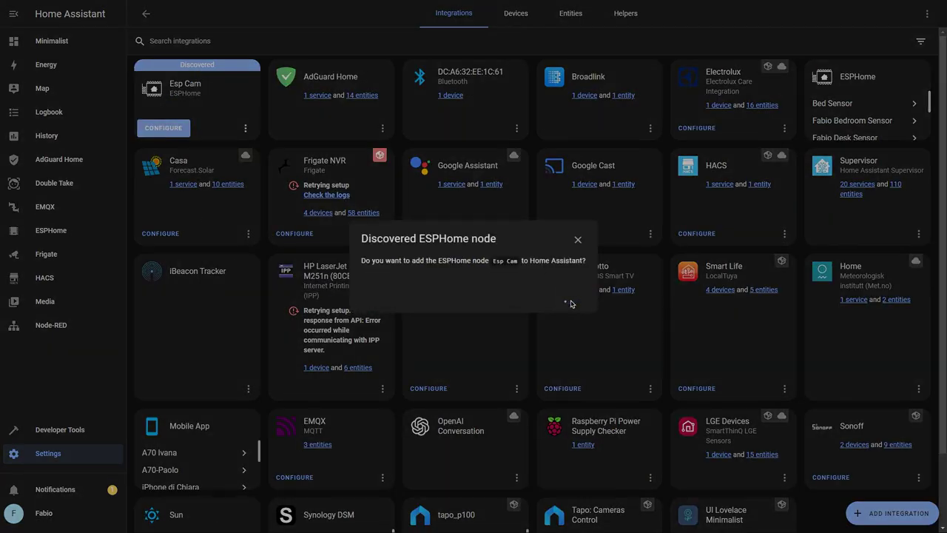
{"action": "left_click", "coordinate": [570, 295]}
{"action": "left_click", "coordinate": [500, 298]}
{"action": "left_click", "coordinate": [417, 224]}
{"action": "left_click", "coordinate": [556, 332]}
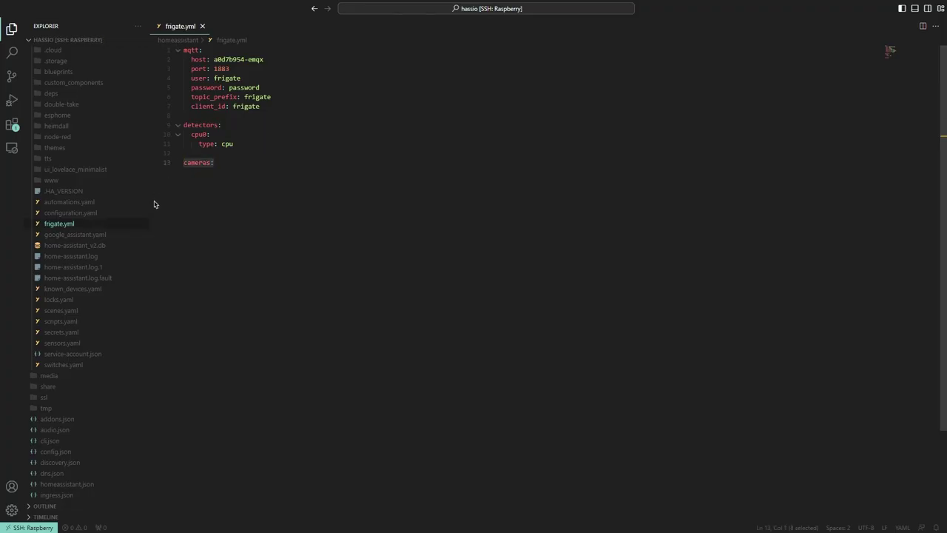
- Copy the cameras section of the Frigate example configuration on GitHub and paste it into frigate.yml
{"action": "key", "text": "ctrl+v"}
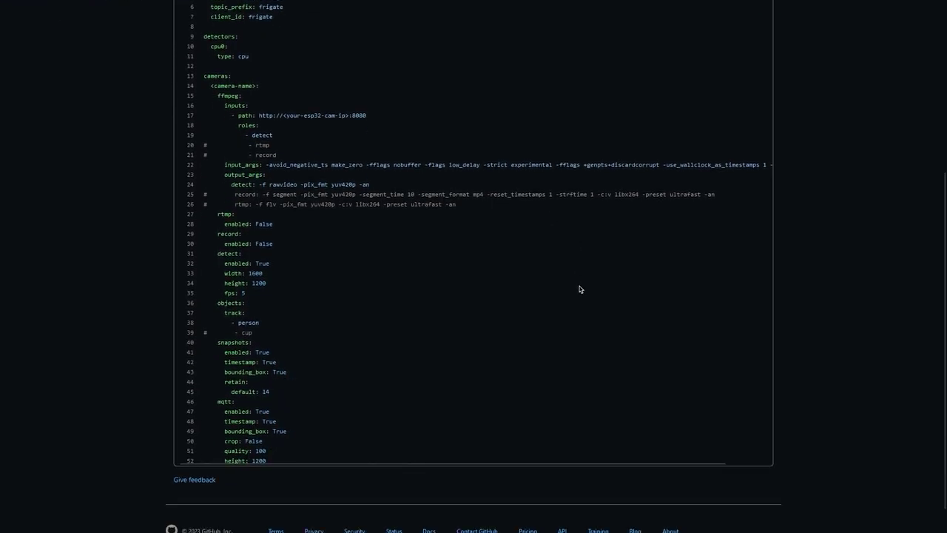
{"action": "left_click_drag", "start_coordinate": [275, 462], "coordinate": [212, 79]}
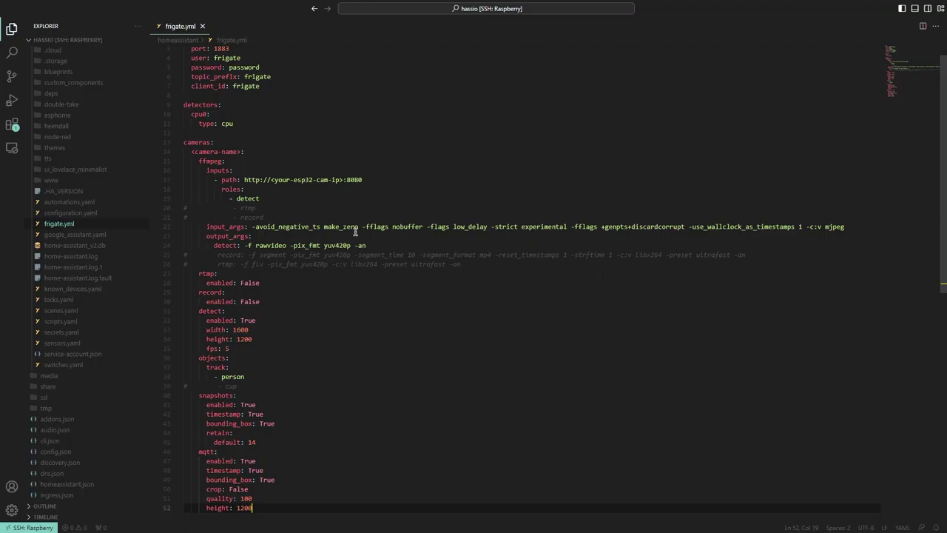
- Name the camera esp-cam and set its input path address to 192.168.1.187, keeping port 8080
{"action": "left_click_drag", "start_coordinate": [244, 152], "coordinate": [191, 151]}
{"action": "type", "text": "esp-cam:"}
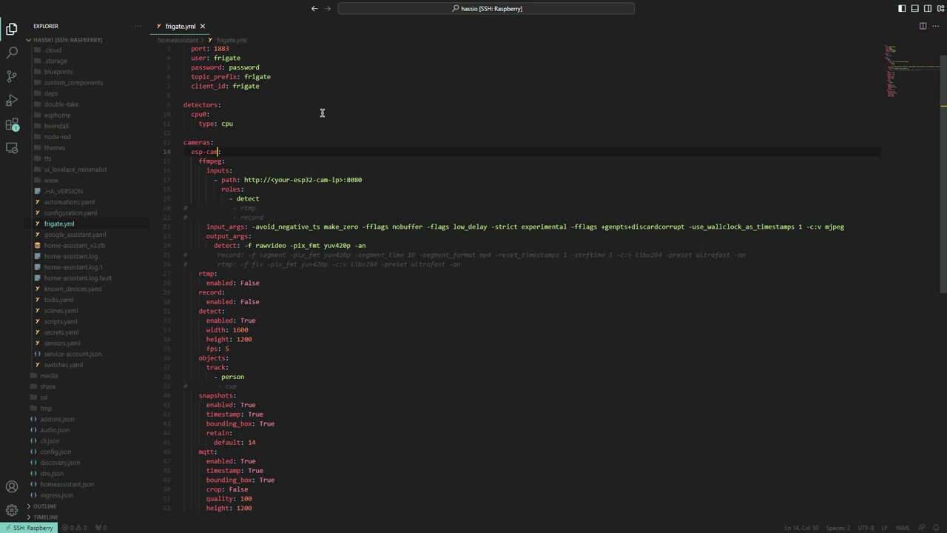
{"action": "left_click_drag", "start_coordinate": [271, 179], "coordinate": [343, 180]}
{"action": "type", "text": "192.168.1.187"}
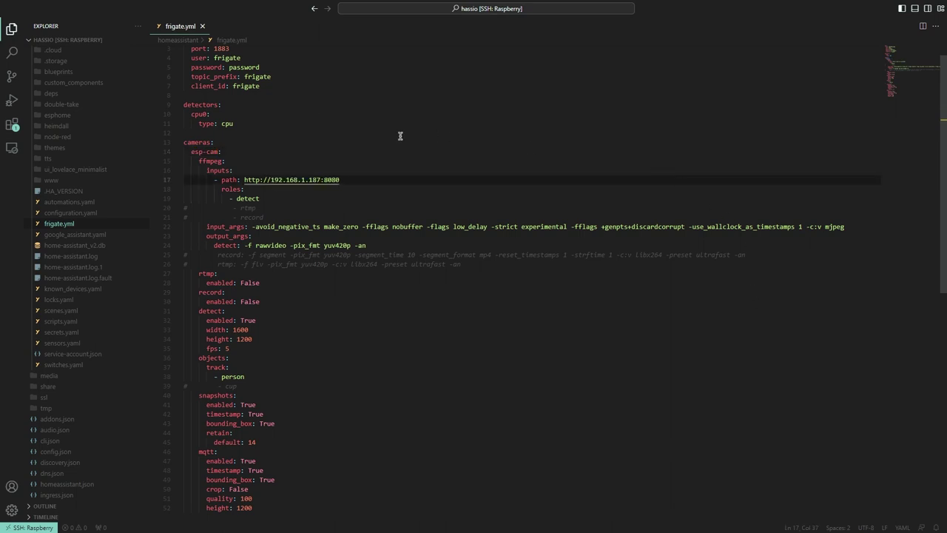
- Uncomment the rtmp and record roles and the matching record and rtmp output arguments of the esp-cam camera
{"action": "left_click", "coordinate": [191, 207]}
{"action": "key", "text": "ctrl+slash"}
{"action": "key", "text": "Down"}
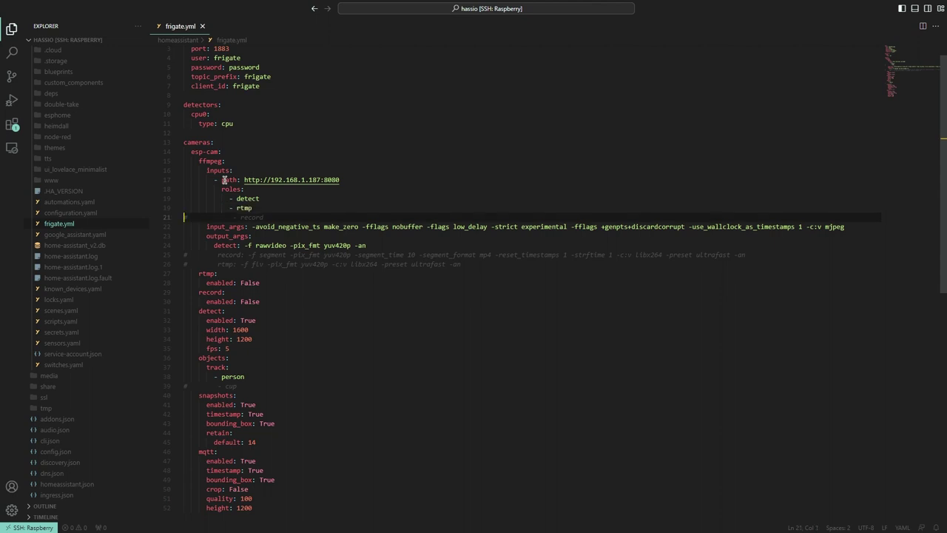
{"action": "key", "text": "ctrl+slash"}
{"action": "left_click", "coordinate": [186, 254]}
{"action": "key", "text": "ctrl+slash"}
{"action": "key", "text": "Down"}
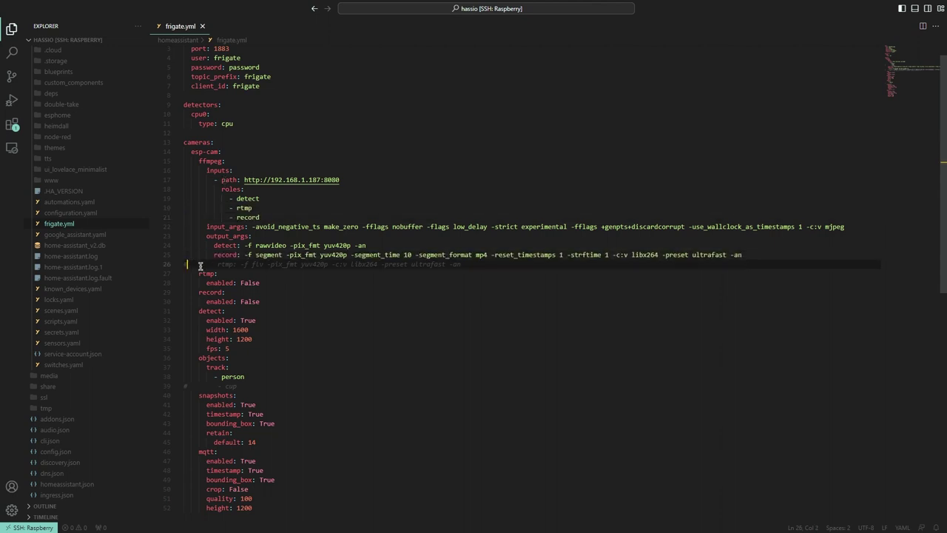
{"action": "key", "text": "ctrl+slash"}
- Set enabled to True for both the record and rtmp sections of the esp-cam camera
{"action": "double_click", "coordinate": [249, 301]}
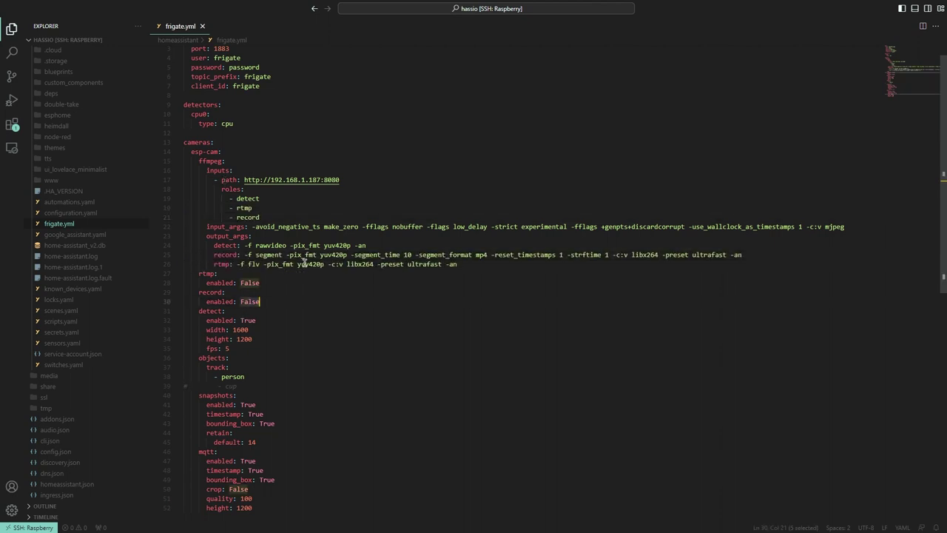
{"action": "type", "text": "True"}
{"action": "double_click", "coordinate": [249, 283]}
{"action": "type", "text": "True"}
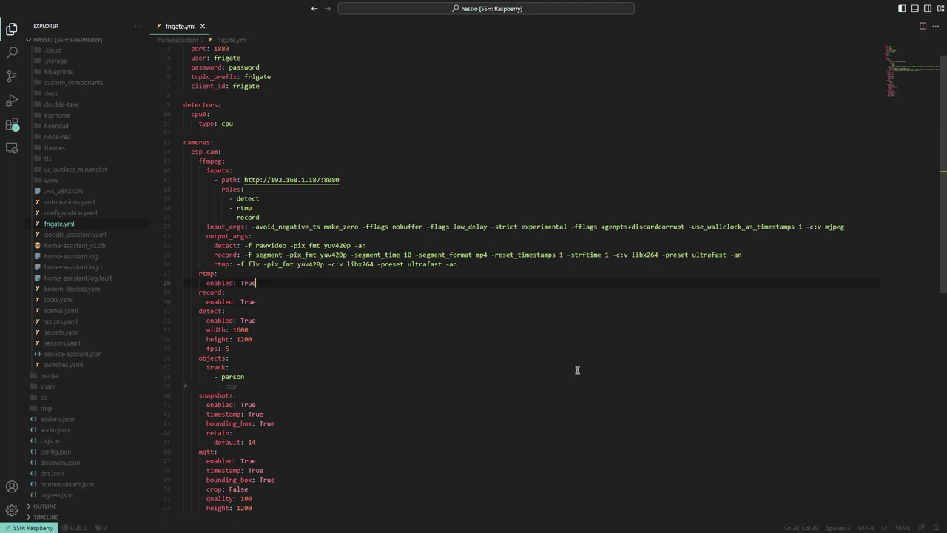
- Undo the edits that turned on rtmp and recording for the esp-cam camera
{"action": "key", "text": "ctrl+z"}
{"action": "key", "text": "ctrl+z"}
{"action": "key", "text": "ctrl+z"}
{"action": "key", "text": "ctrl+z"}
{"action": "key", "text": "ctrl+z"}
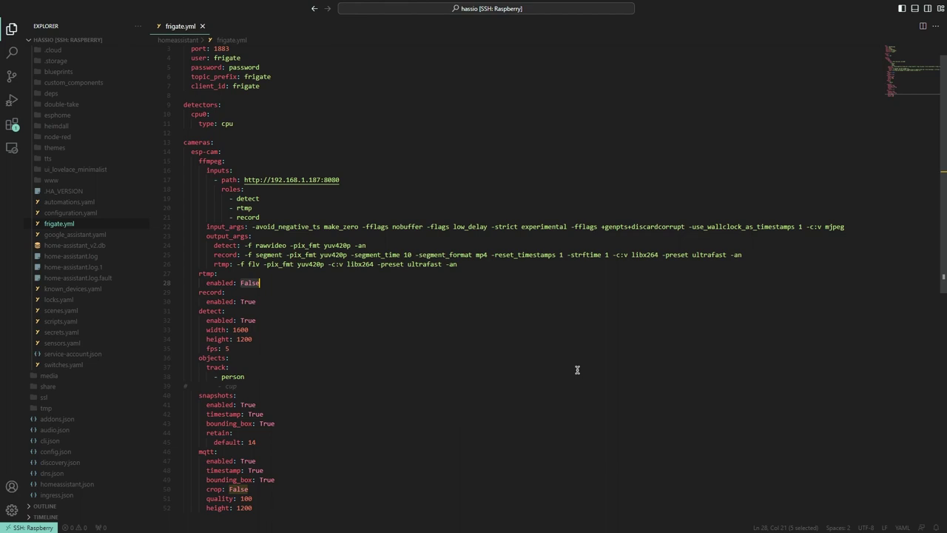
{"action": "key", "text": "ctrl+z"}
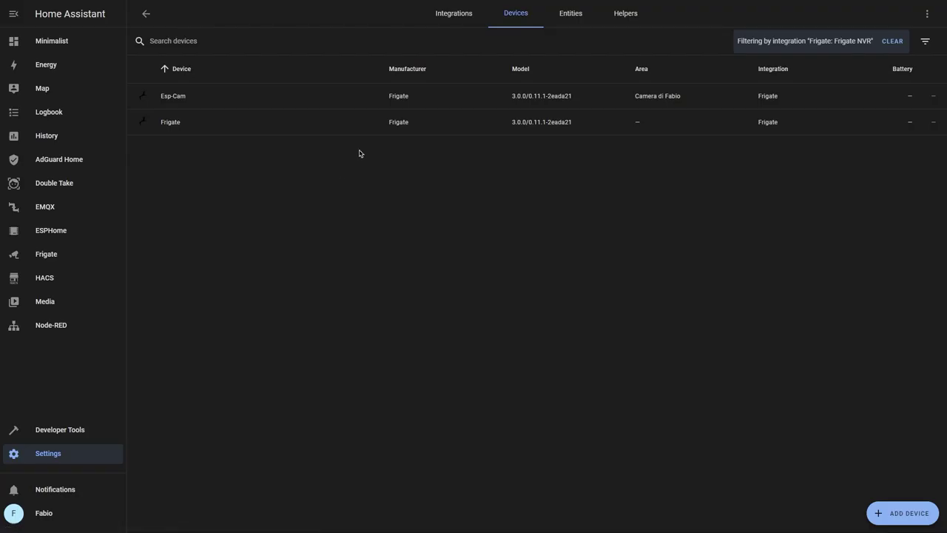
- Open the Esp-Cam device of the Frigate integration in Home Assistant to view its sensors and controls
{"action": "left_click", "coordinate": [379, 98]}
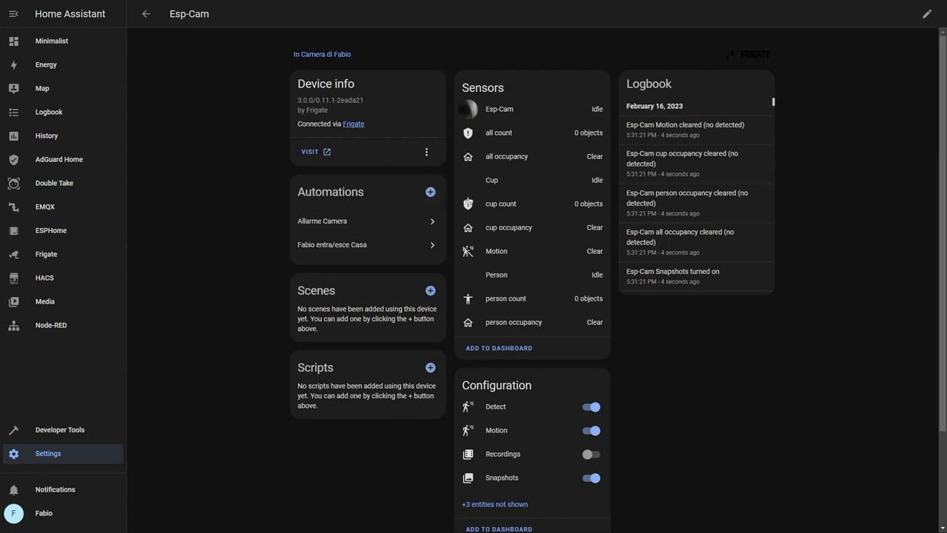